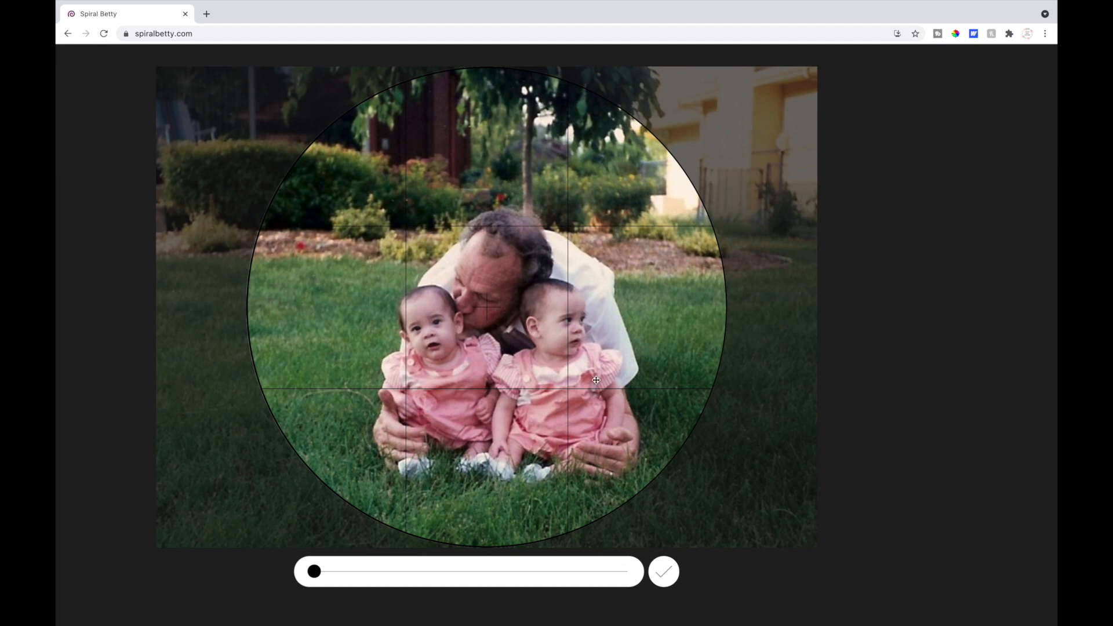
Crop the photo to the circle by enlarging it slightly and centring the man and two babies, and apply the crop
left_click_drag(531, 359, 500, 352)
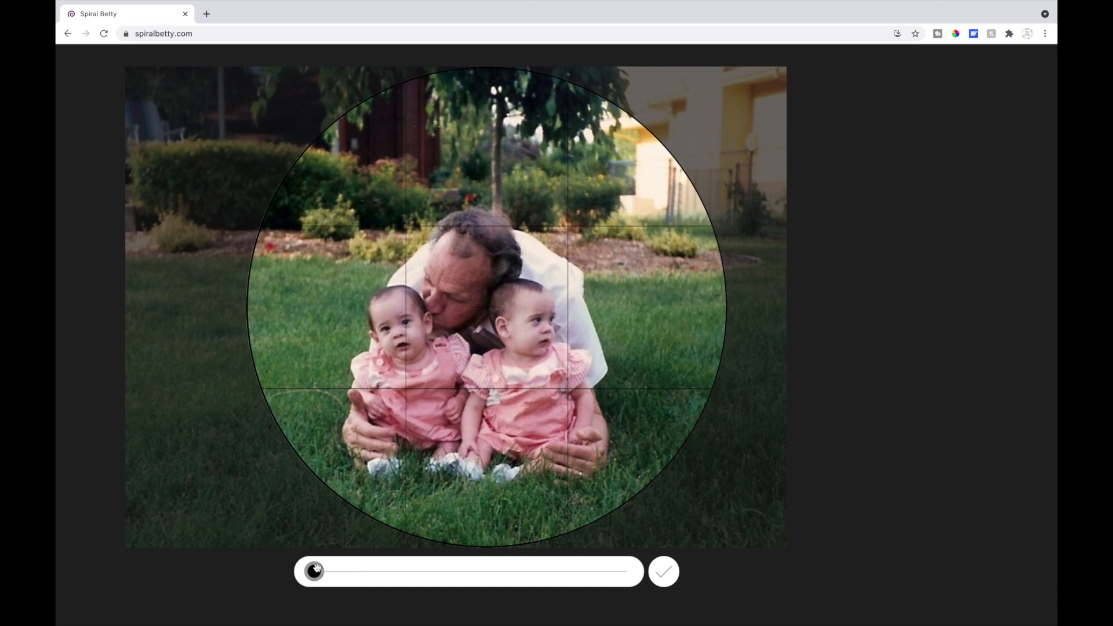
left_click_drag(314, 571, 364, 569)
left_click_drag(530, 366, 540, 317)
scroll(543, 325, "up", 1)
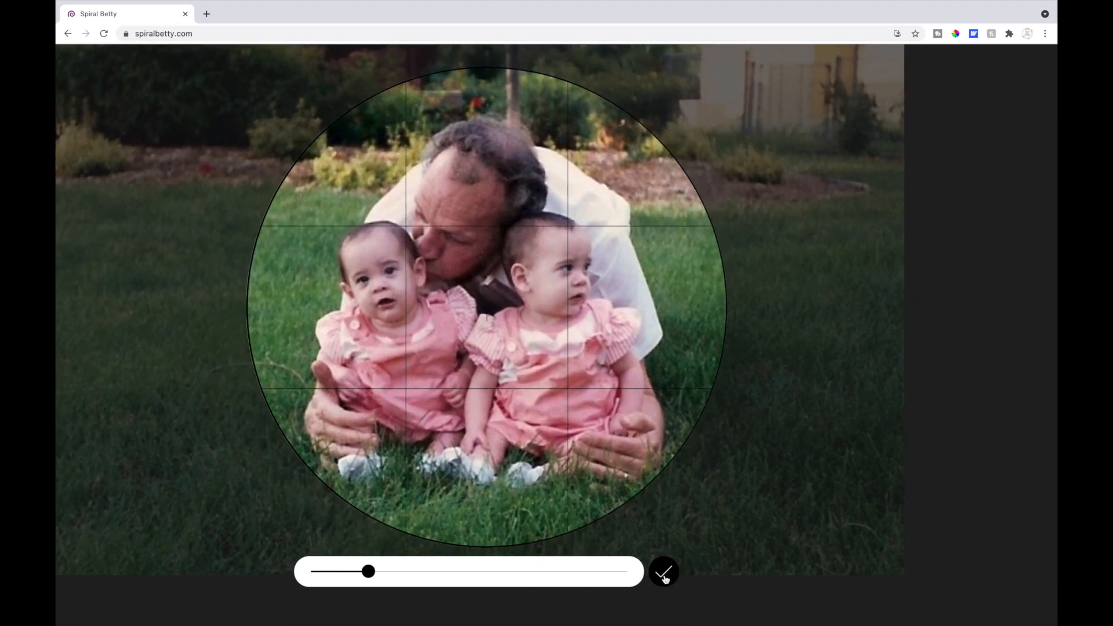
left_click(664, 574)
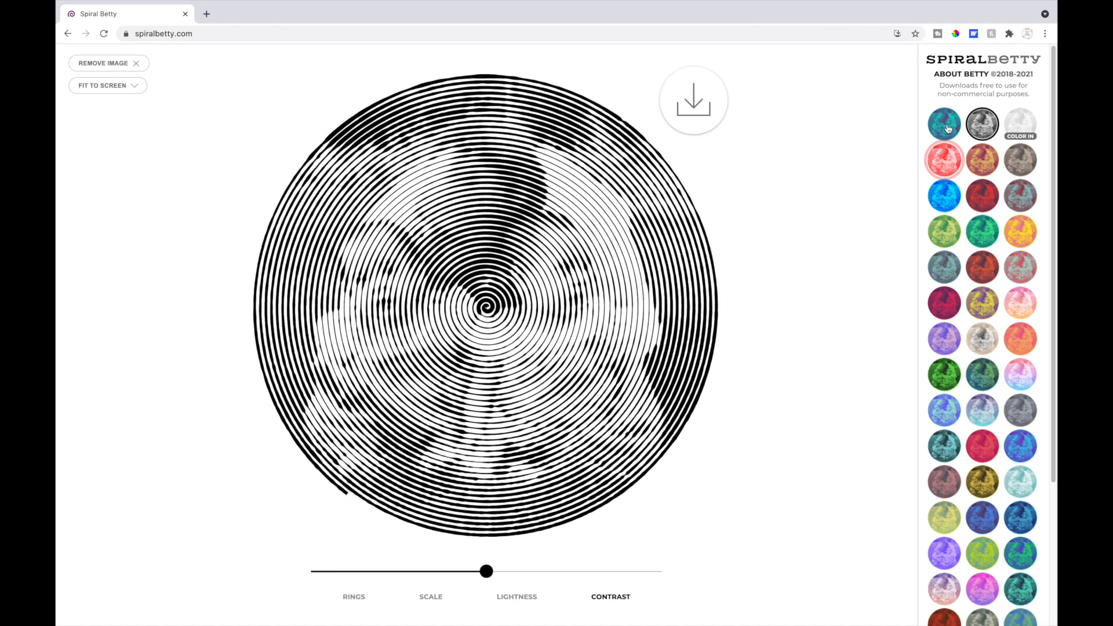
Try the teal-and-purple colour preset and a slightly lower ring count, restoring black and white and the previous rings
left_click(947, 129)
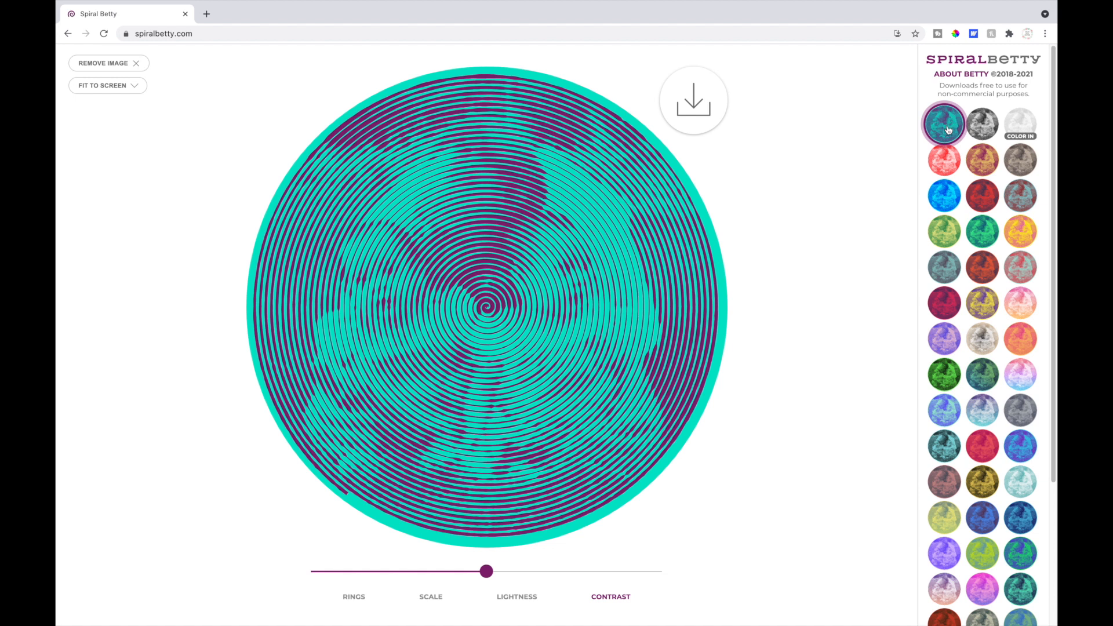
left_click(984, 135)
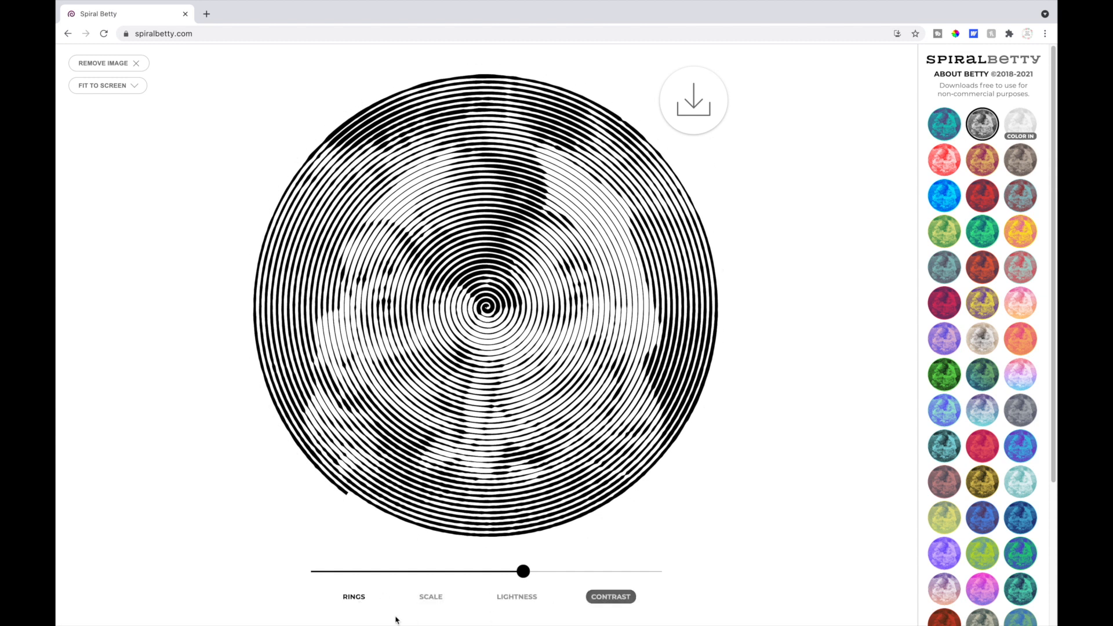
mouse_move(523, 571)
left_mouse_down()
mouse_move(608, 570)
mouse_move(471, 574)
mouse_move(515, 571)
left_mouse_up()
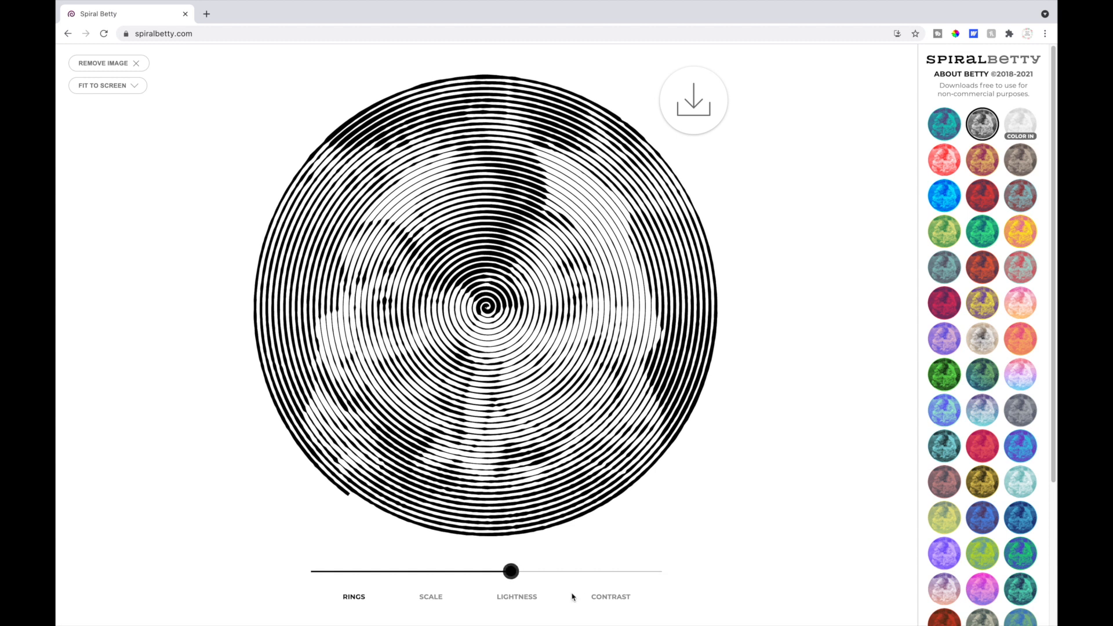
left_click_drag(518, 570, 523, 571)
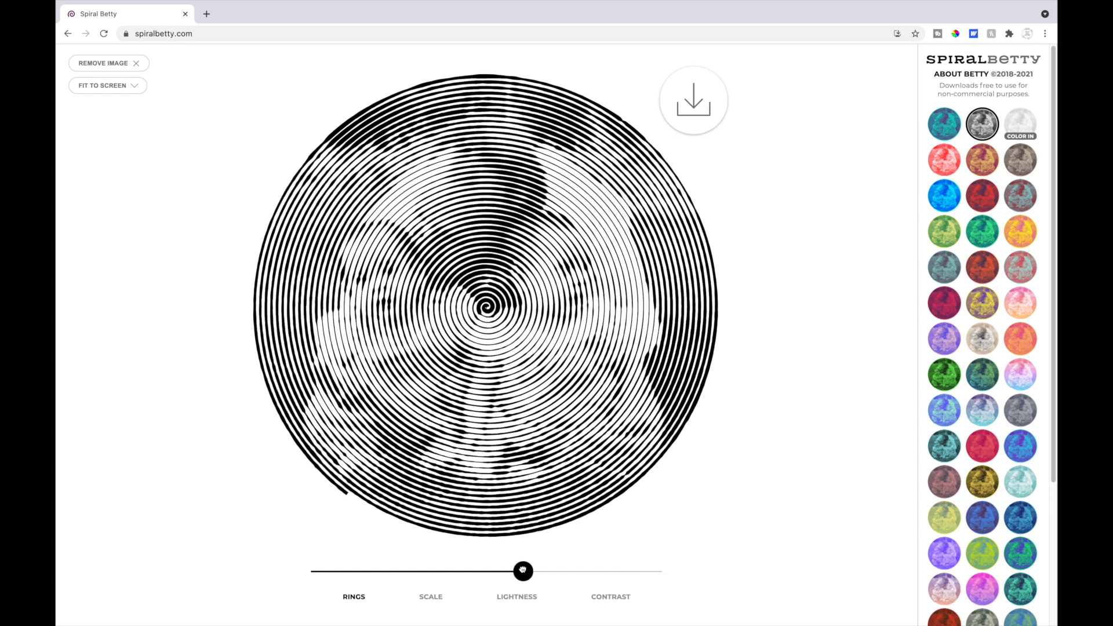
Raise the spiral's lightness slightly and increase its contrast to about three quarters of the range
left_click(514, 598)
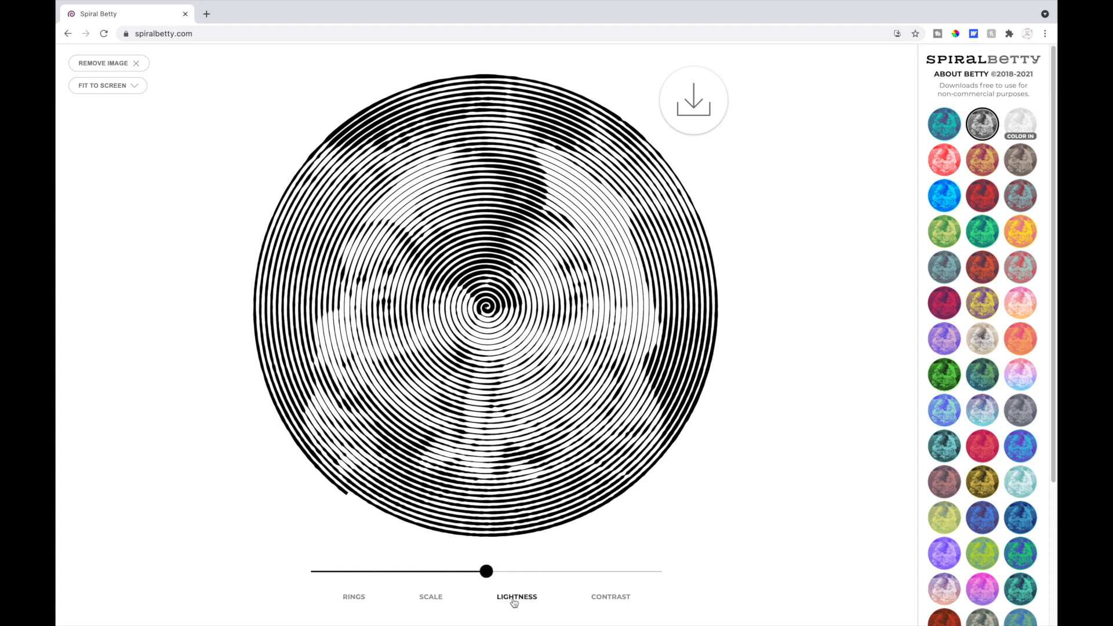
mouse_move(487, 571)
left_mouse_down()
mouse_move(589, 564)
mouse_move(457, 573)
mouse_move(497, 573)
left_mouse_up()
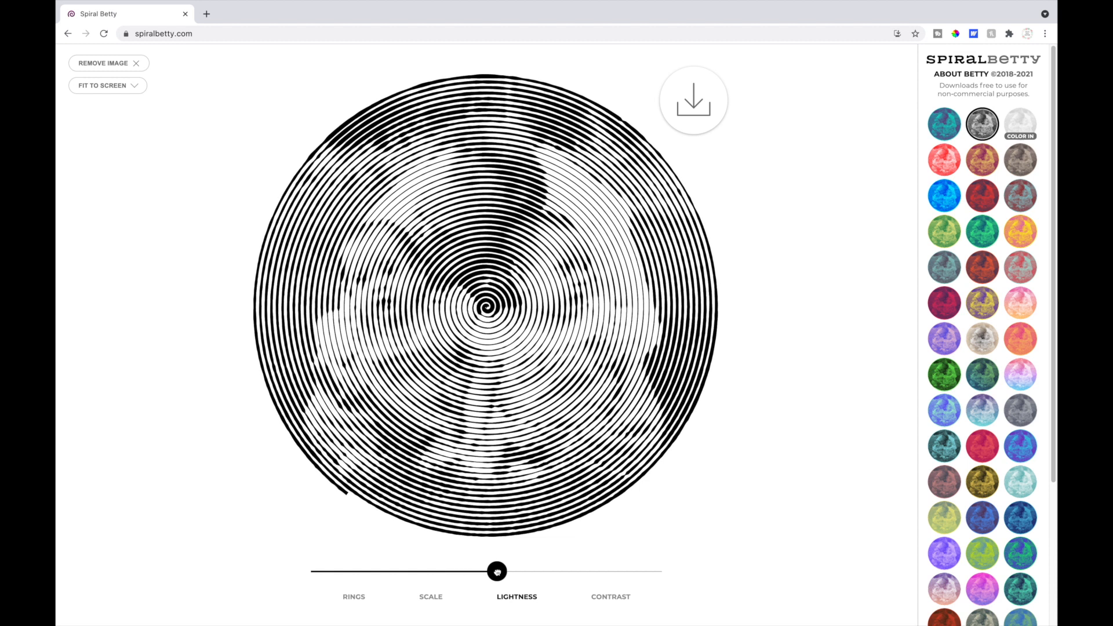
left_click(611, 599)
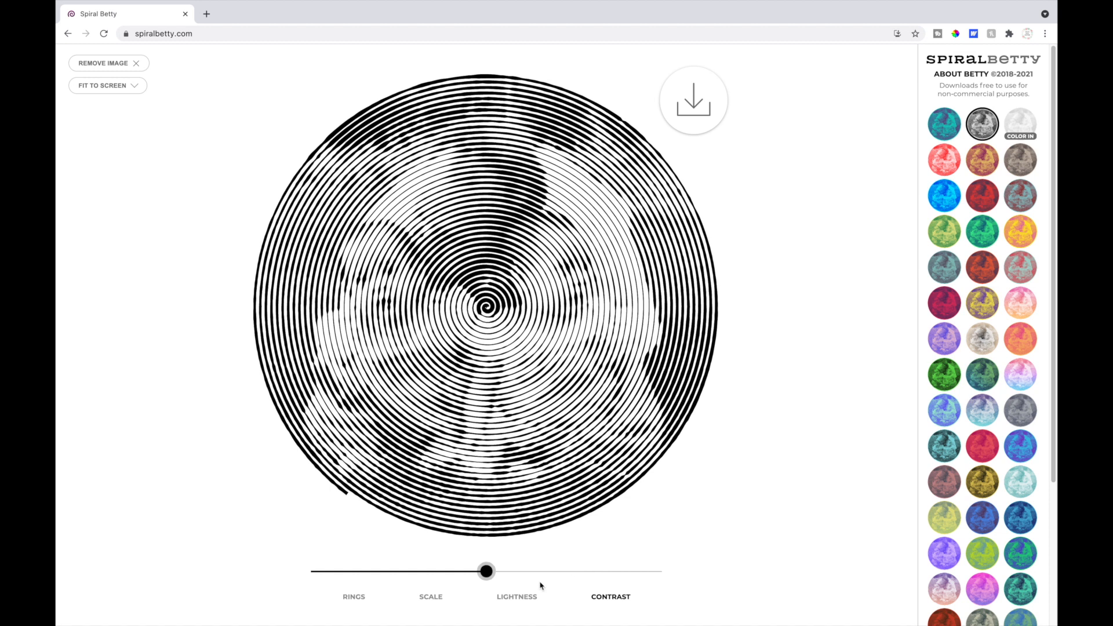
left_click_drag(487, 574, 581, 572)
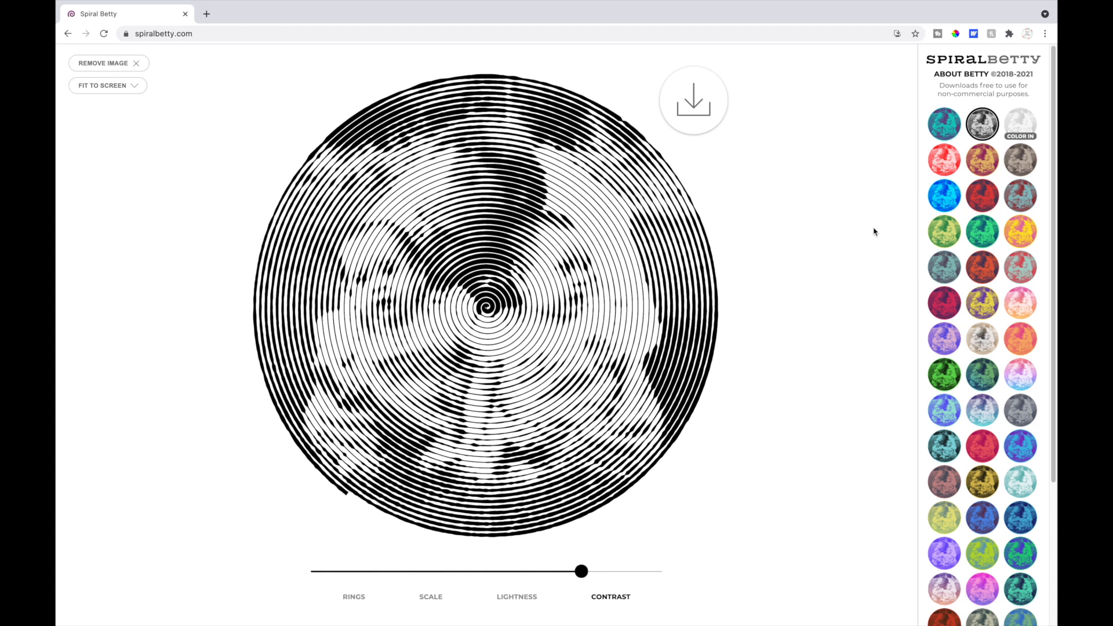
Download the black-and-white spiral image for personal use
left_click(683, 102)
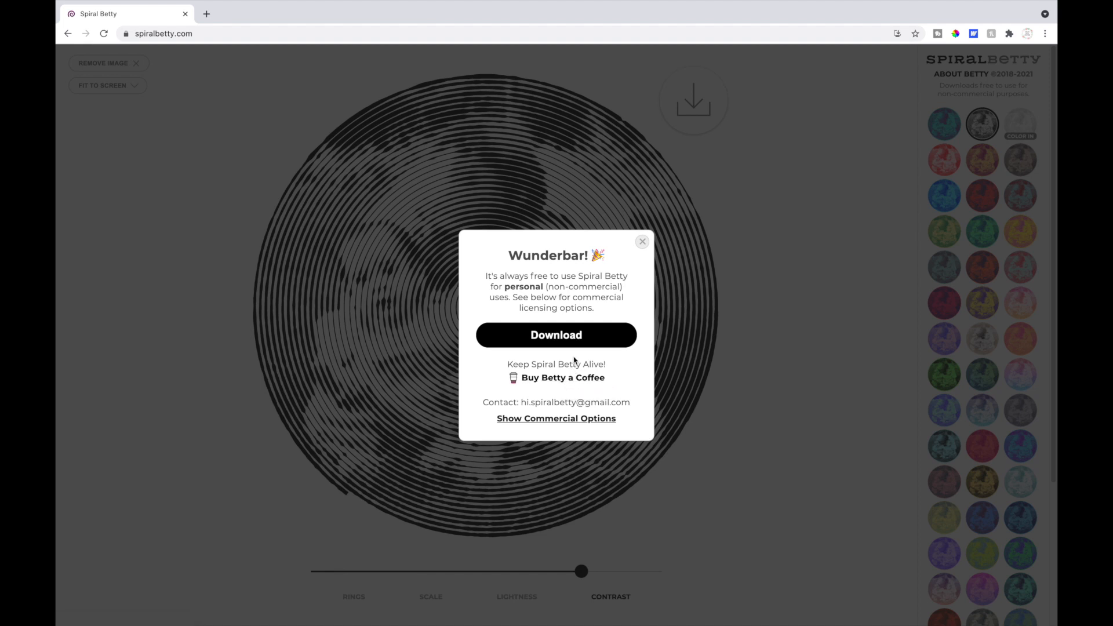
left_click(556, 336)
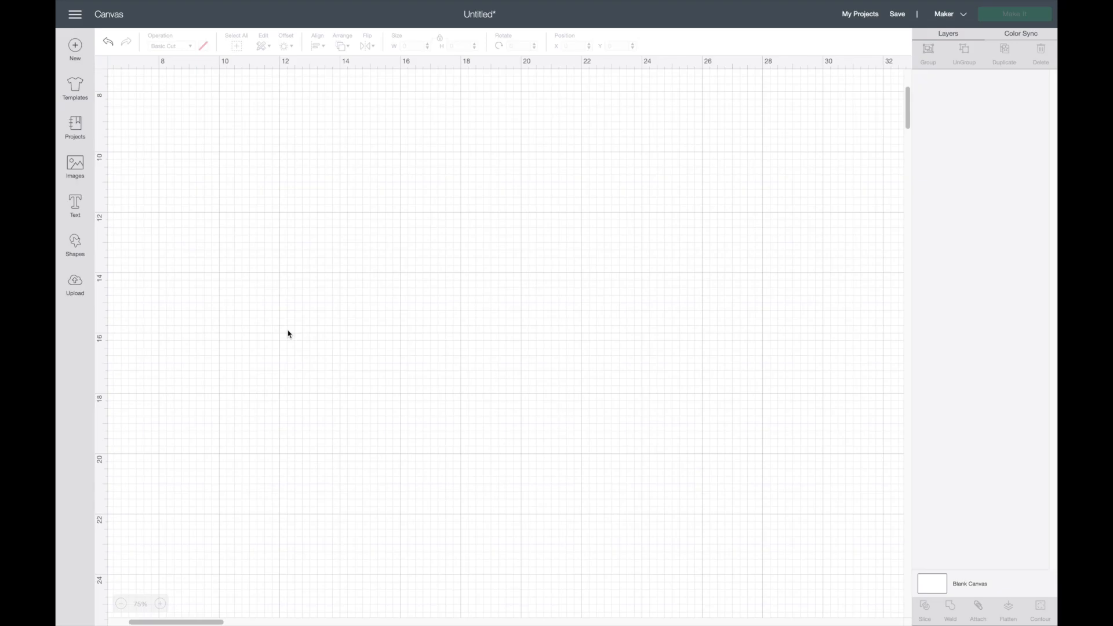
Switch to Cricut Design Space, upload the spiralbetty JPG from Downloads and set its image type to Complex
left_click(89, 299)
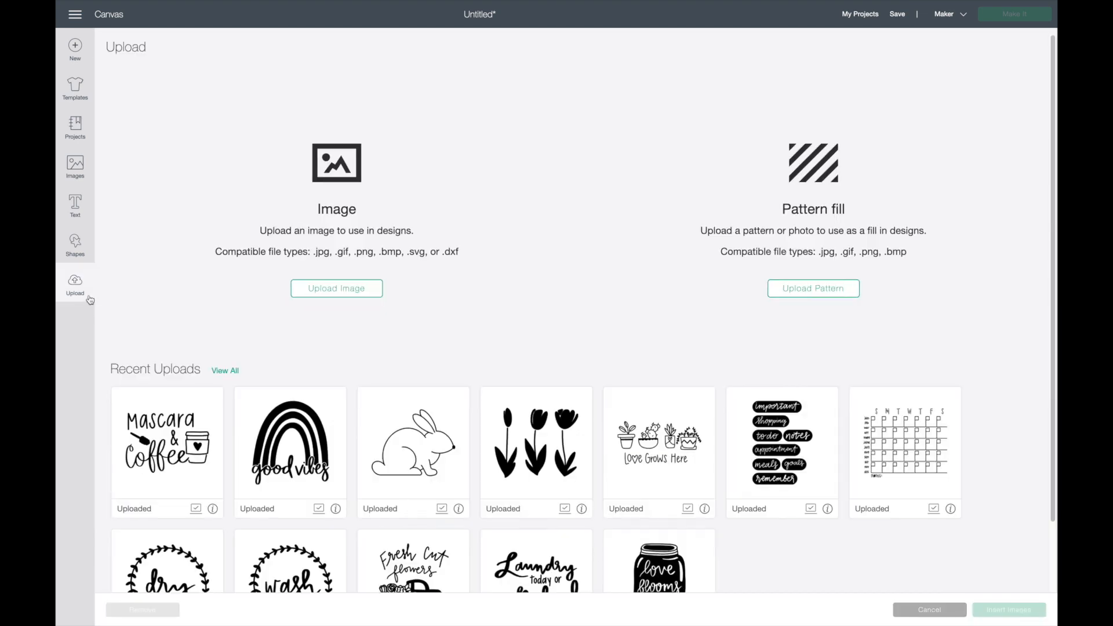
left_click(334, 293)
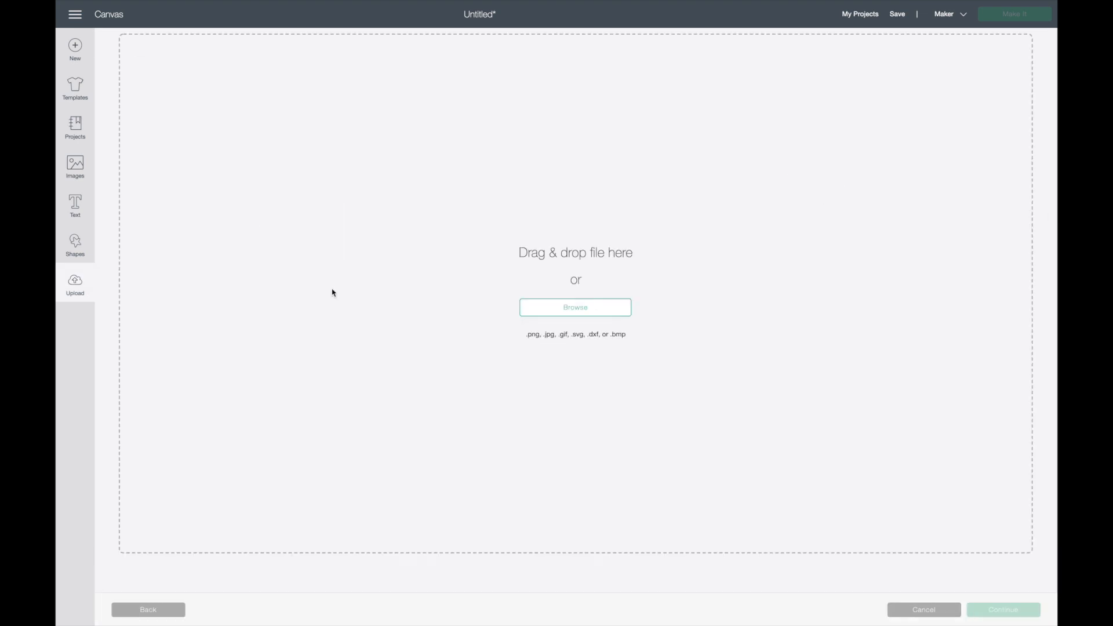
left_click(586, 314)
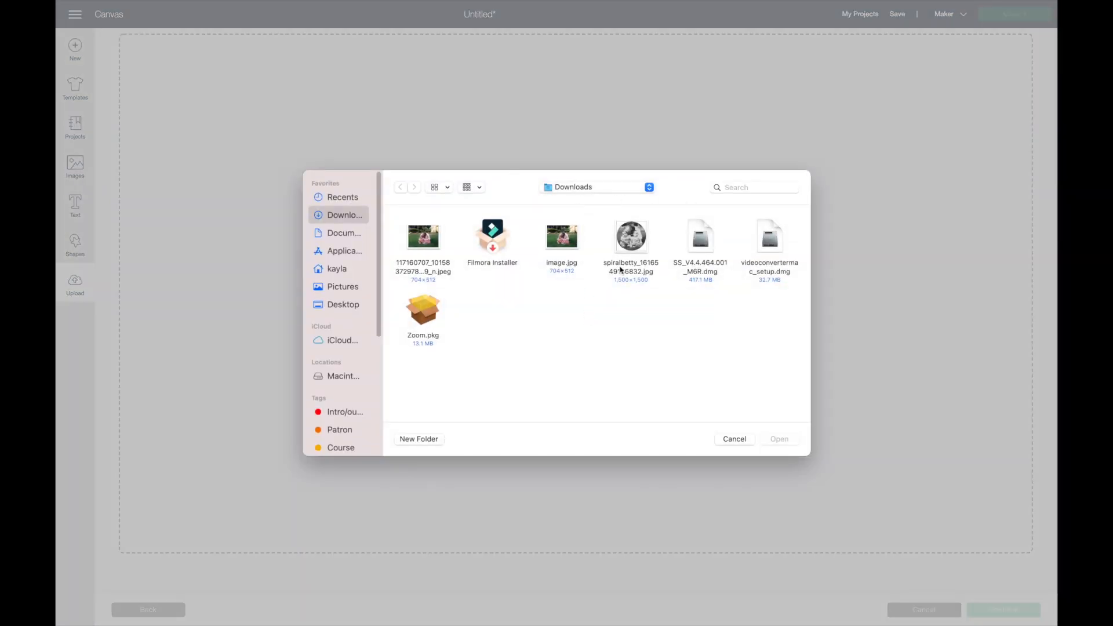
double_click(634, 245)
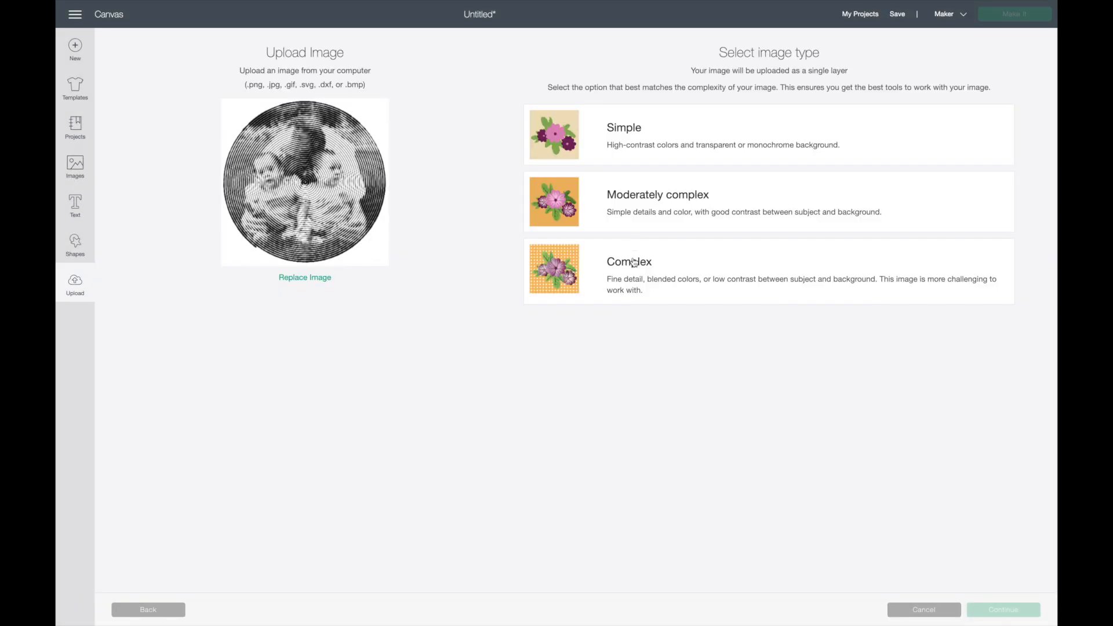
left_click(634, 262)
left_click(1004, 609)
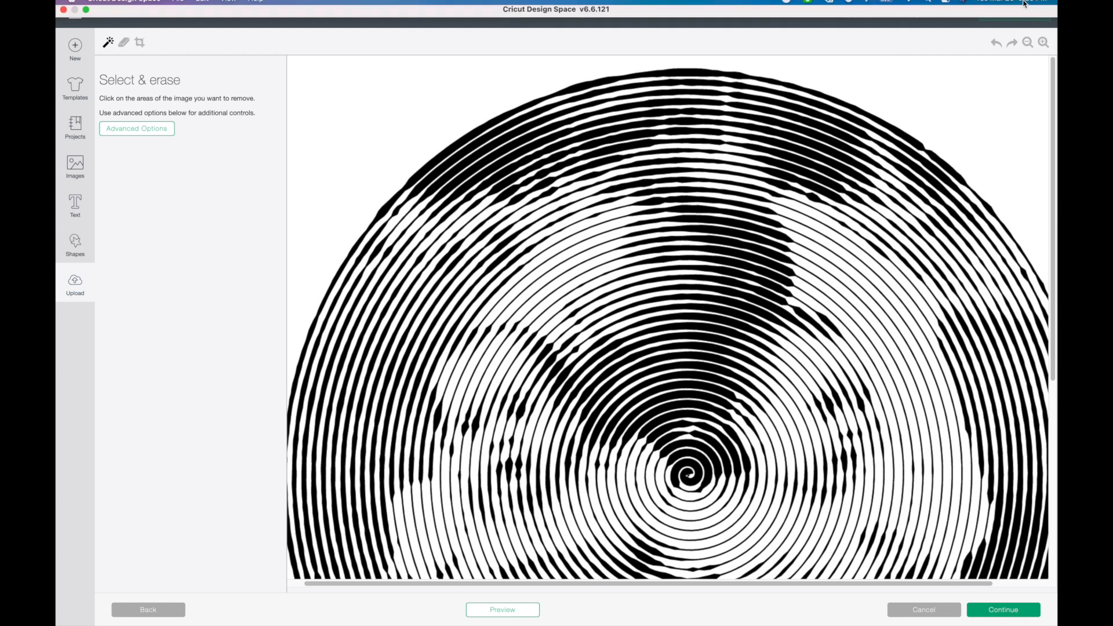
Preview the cut area, erase the white background around and between the spiral lines, and inspect the cleaned image
left_click(1028, 43)
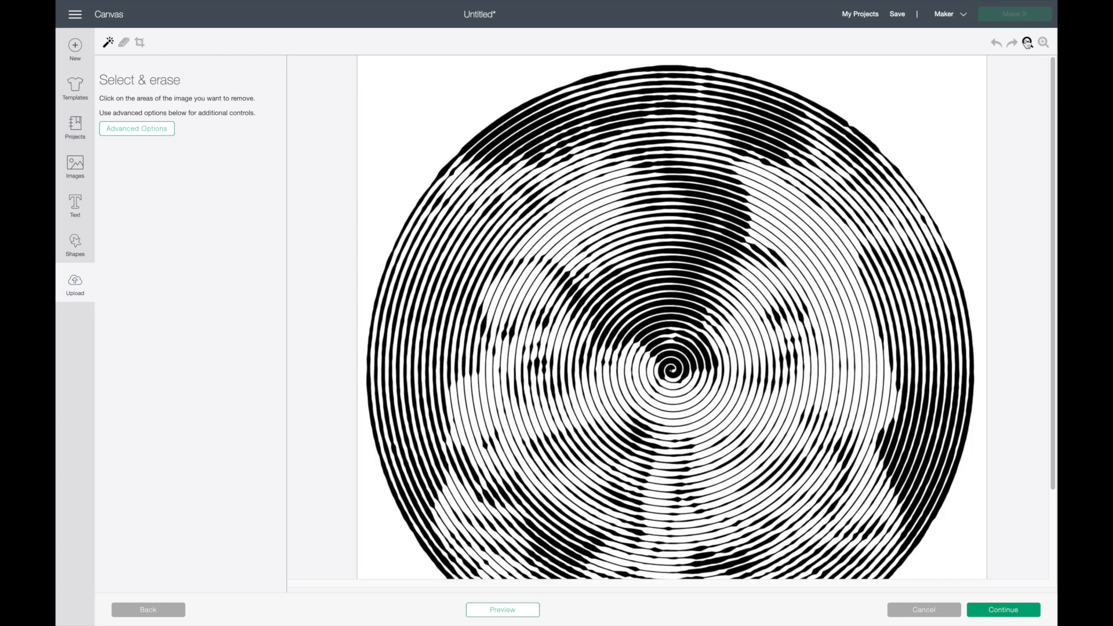
left_click(1027, 43)
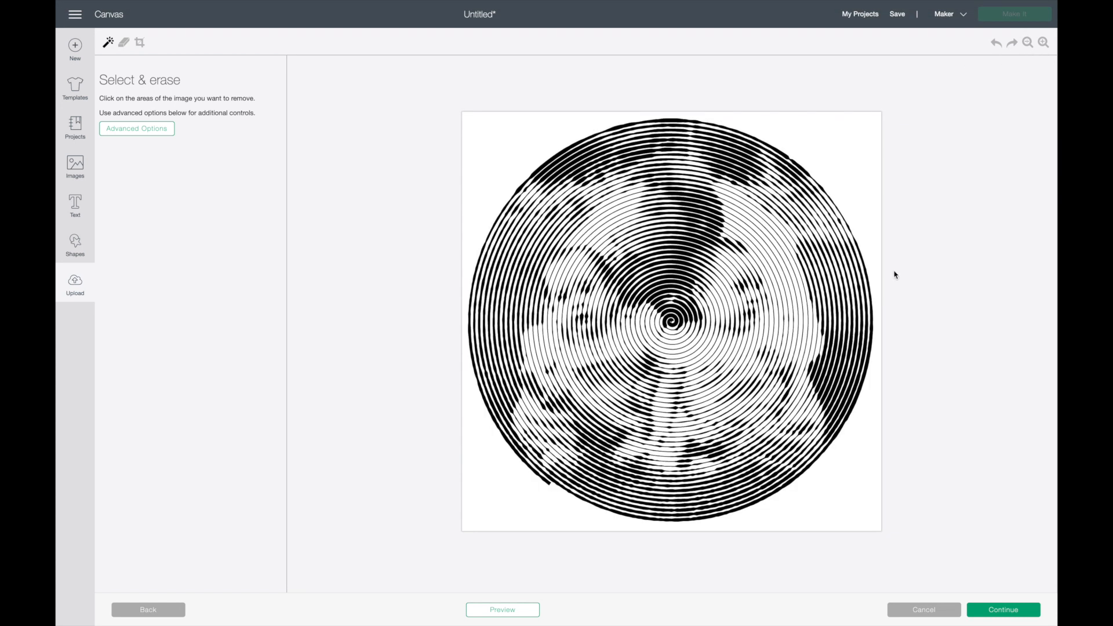
left_click(526, 611)
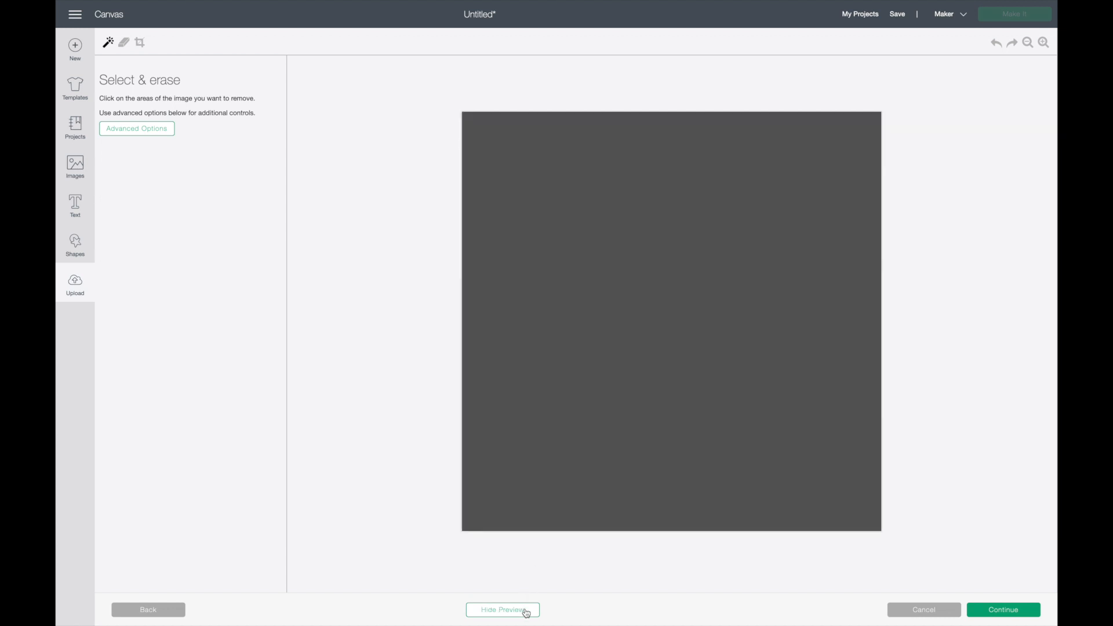
left_click(526, 612)
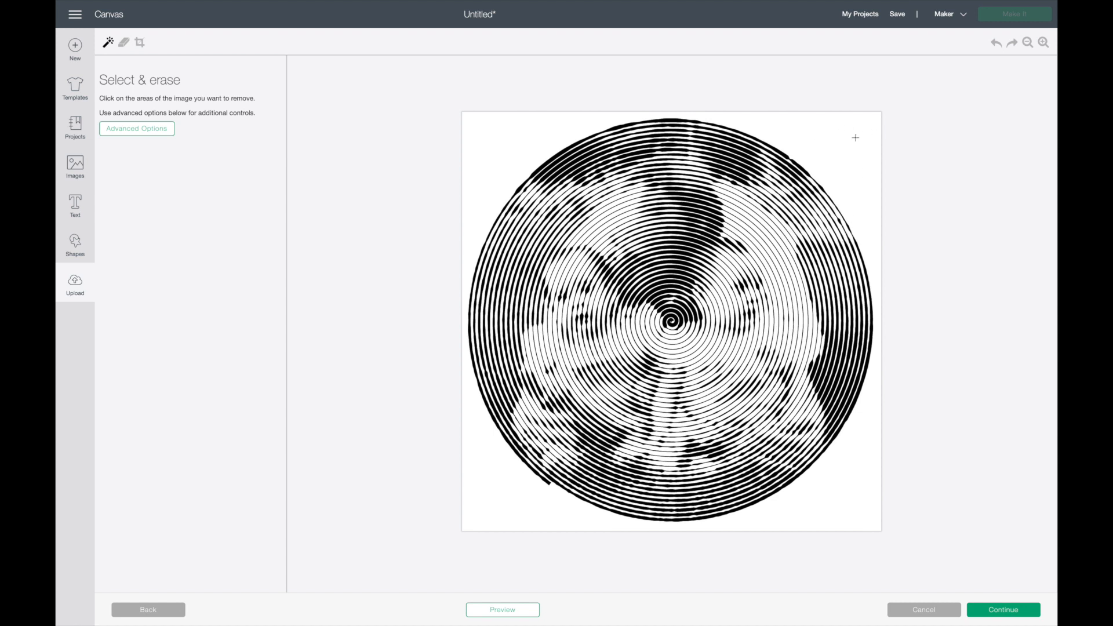
left_click(850, 154)
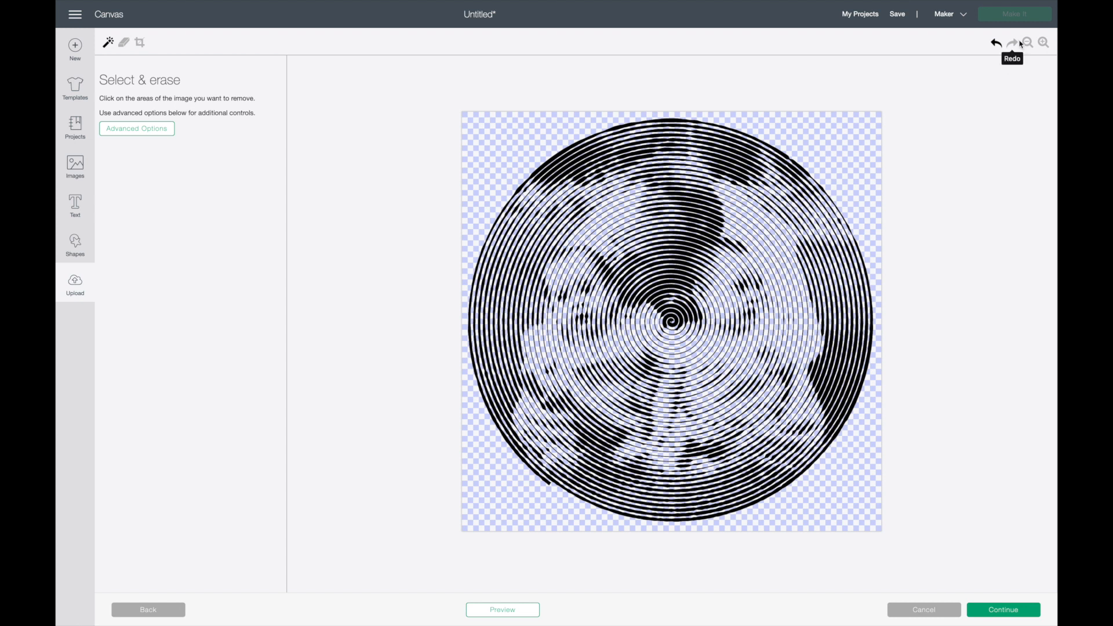
left_click(1043, 43)
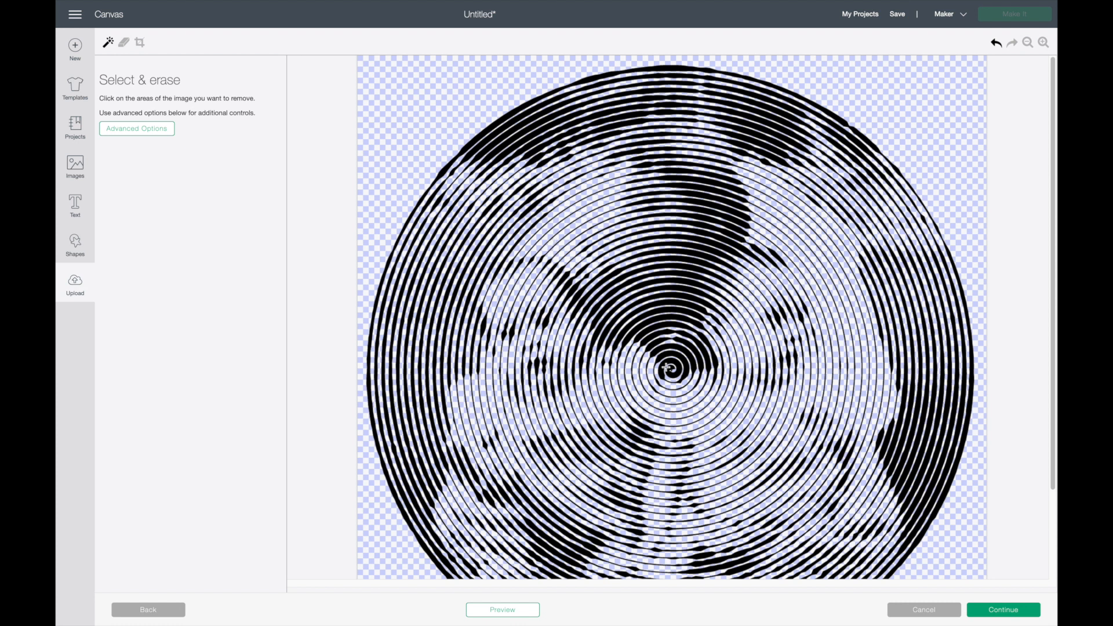
scroll(666, 367, "down", 4)
scroll(666, 367, "up", 3)
scroll(666, 367, "down", 3)
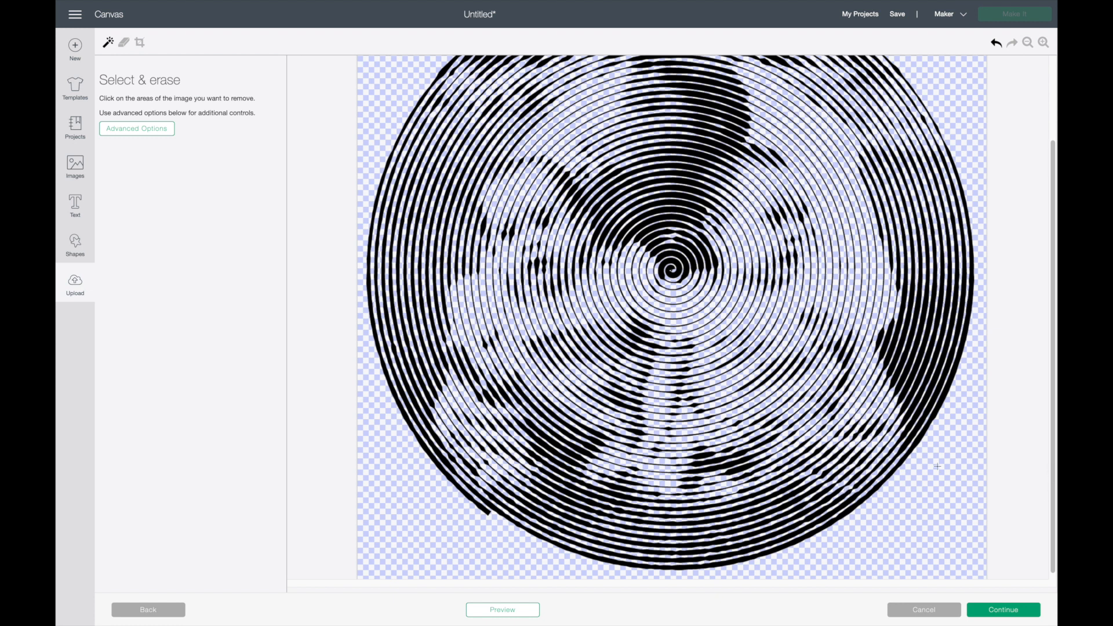
Upload the cleaned spiral as a Cut Image and insert it onto the canvas
left_click(1015, 608)
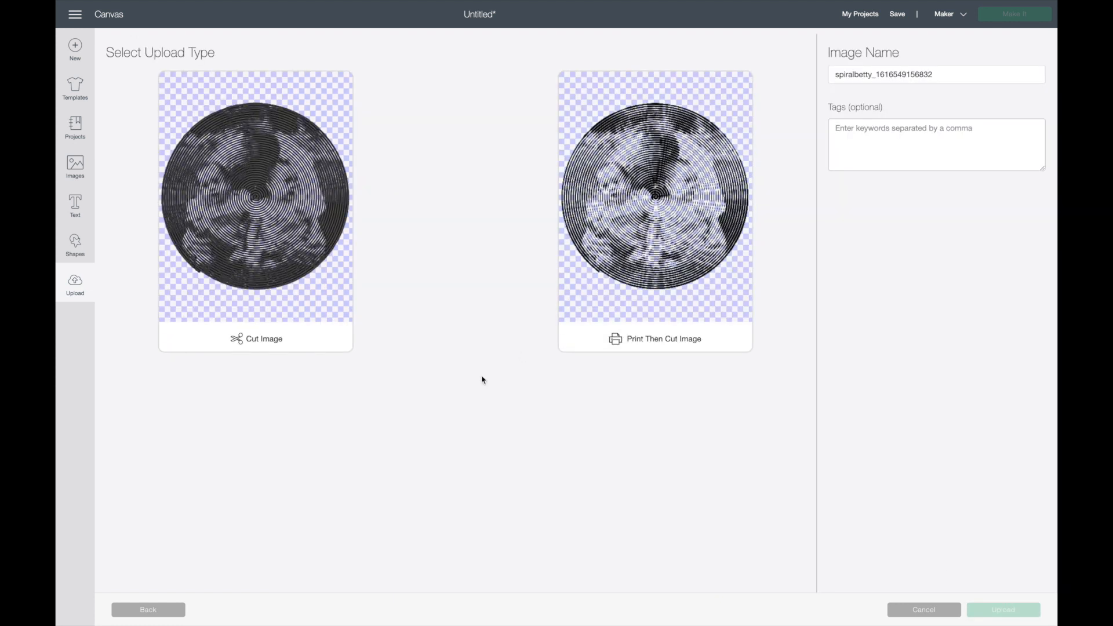
left_click(287, 243)
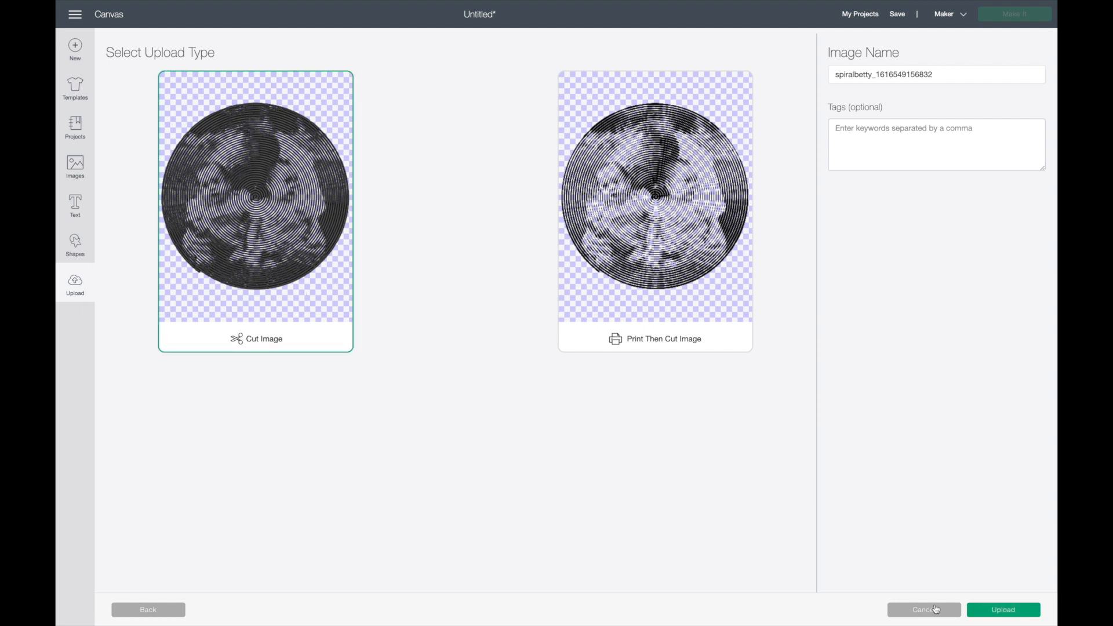
left_click(1010, 612)
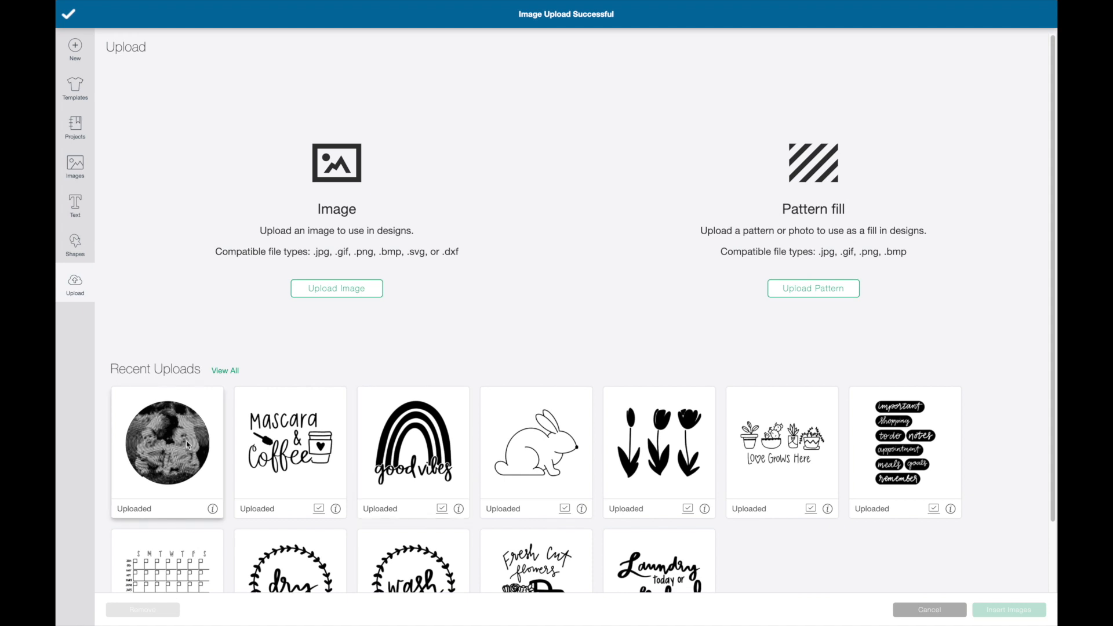
left_click(187, 445)
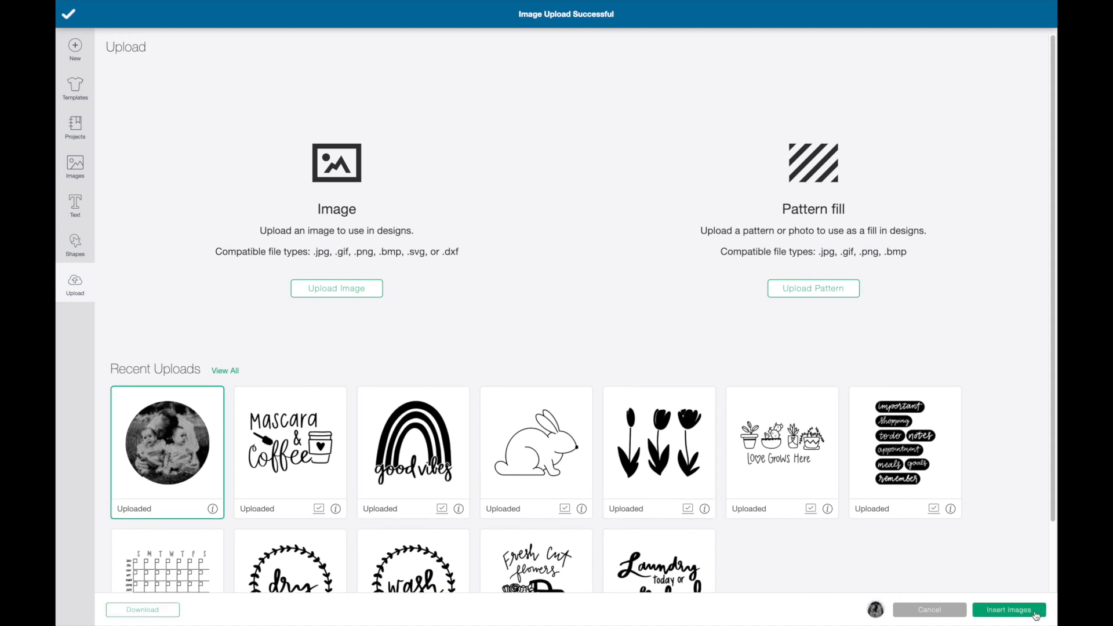
left_click(1010, 611)
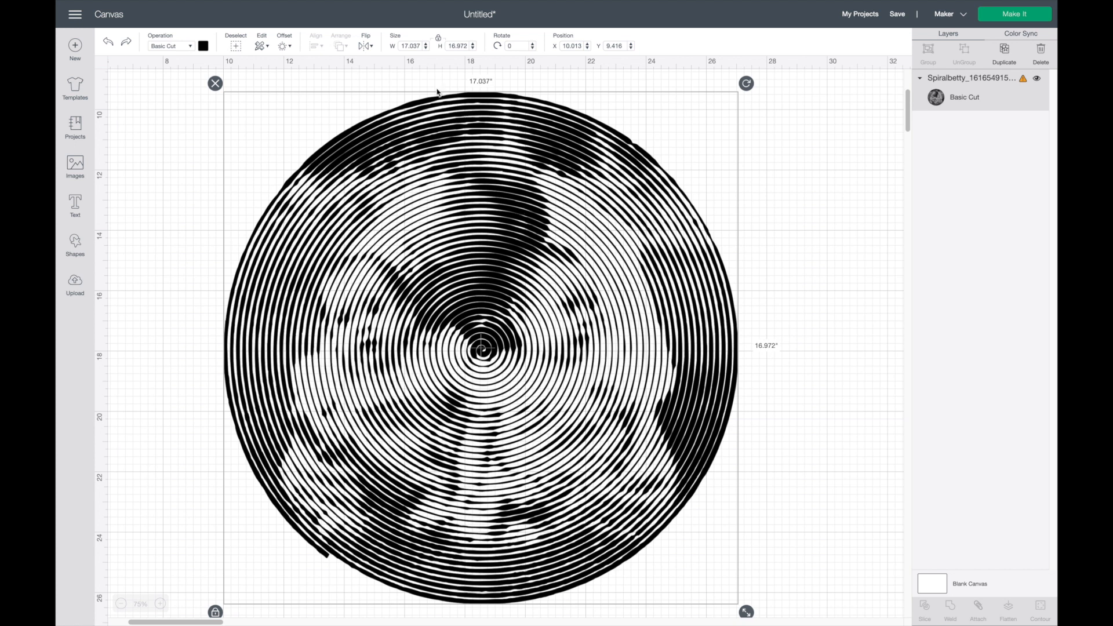
Resize the spiral design to 11 inches wide and move it slightly down on the canvas
left_click(413, 45)
type("11")
key("Return")
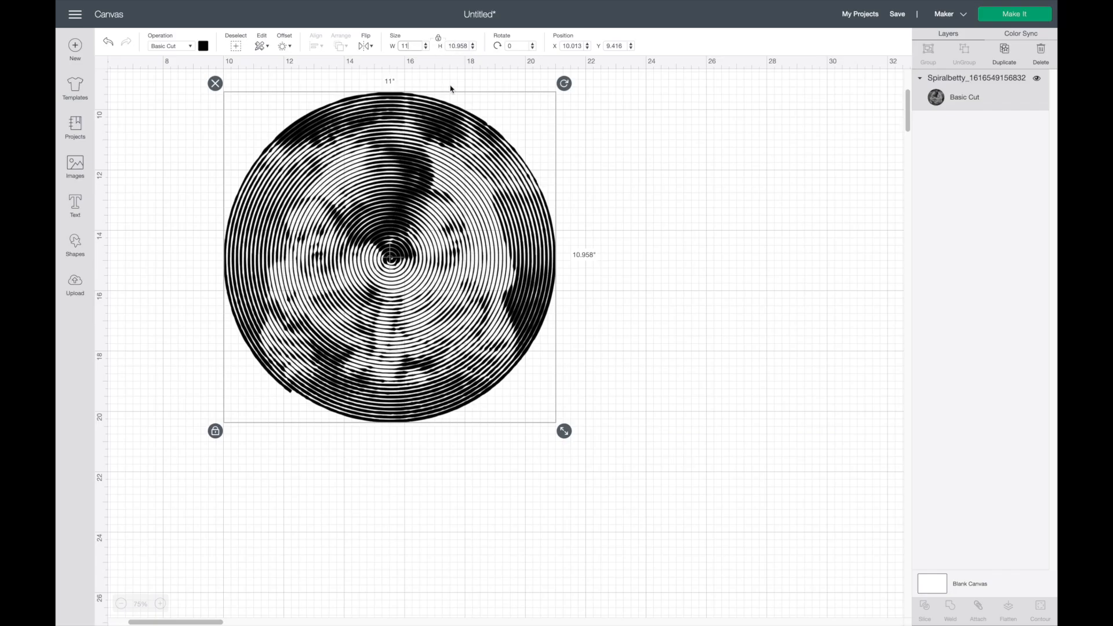
left_click_drag(416, 200, 417, 216)
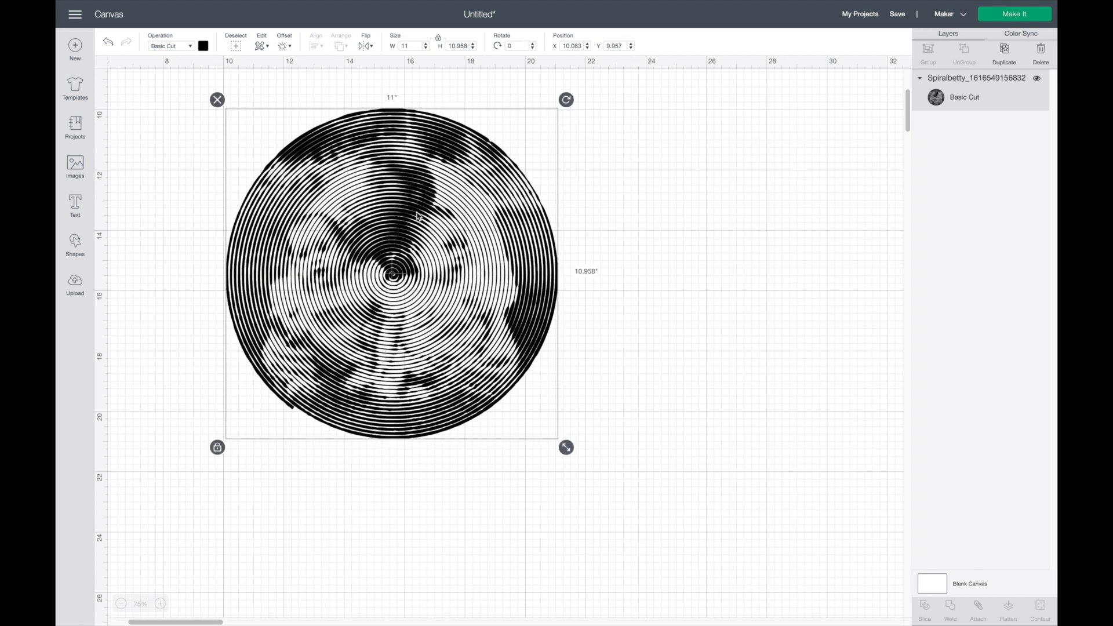
Prepare the design for cutting with Mirror turned on and choose Everyday Iron-On as the base material
left_click(1003, 18)
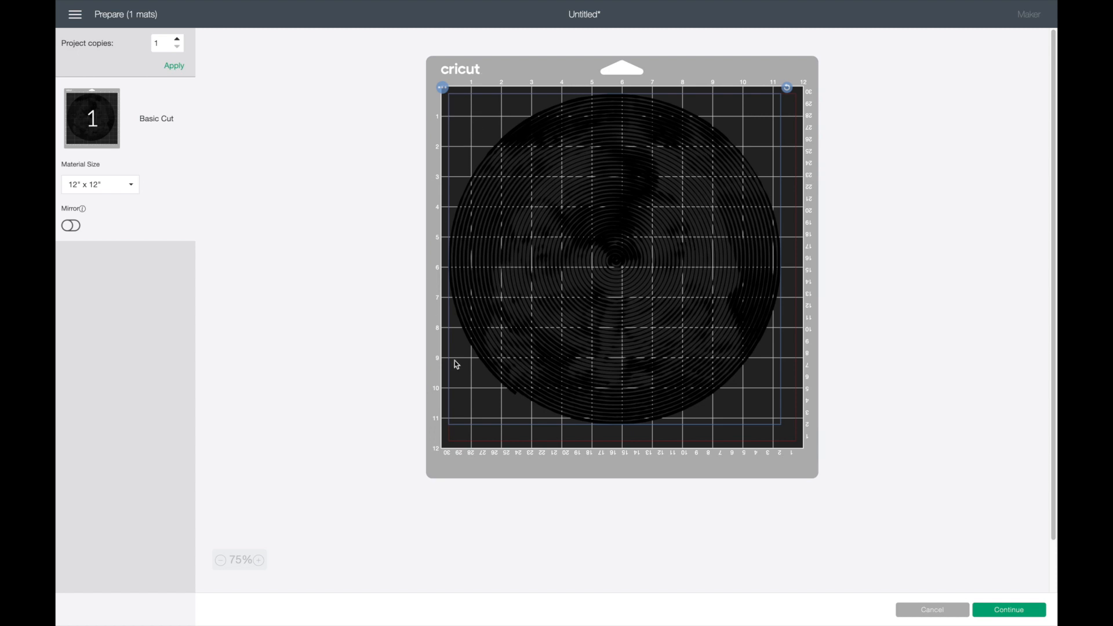
left_click(71, 226)
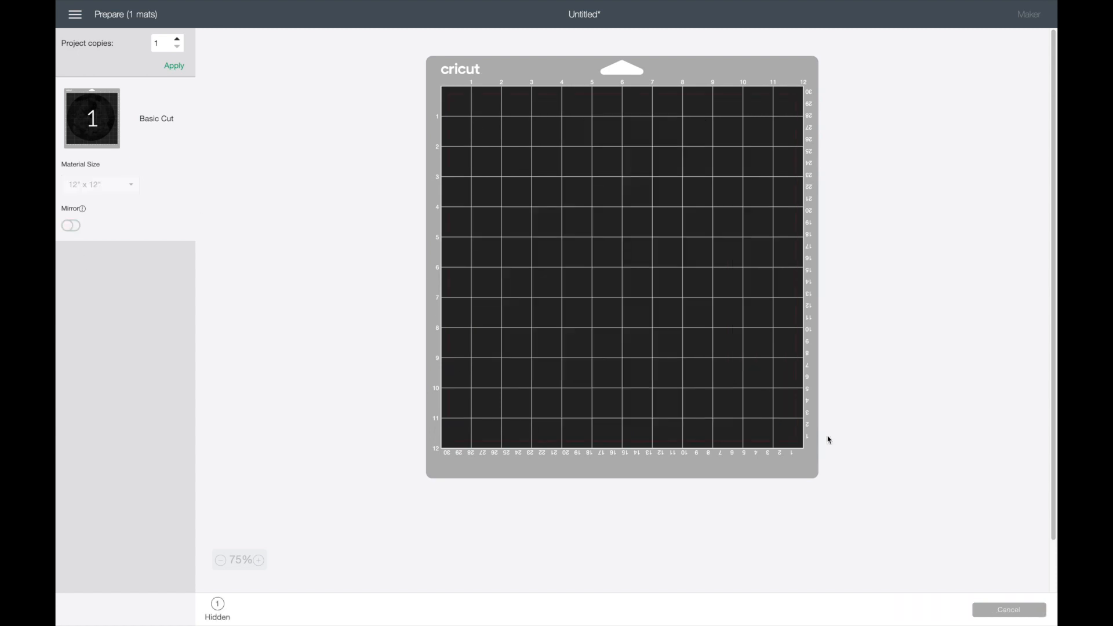
left_click(1015, 610)
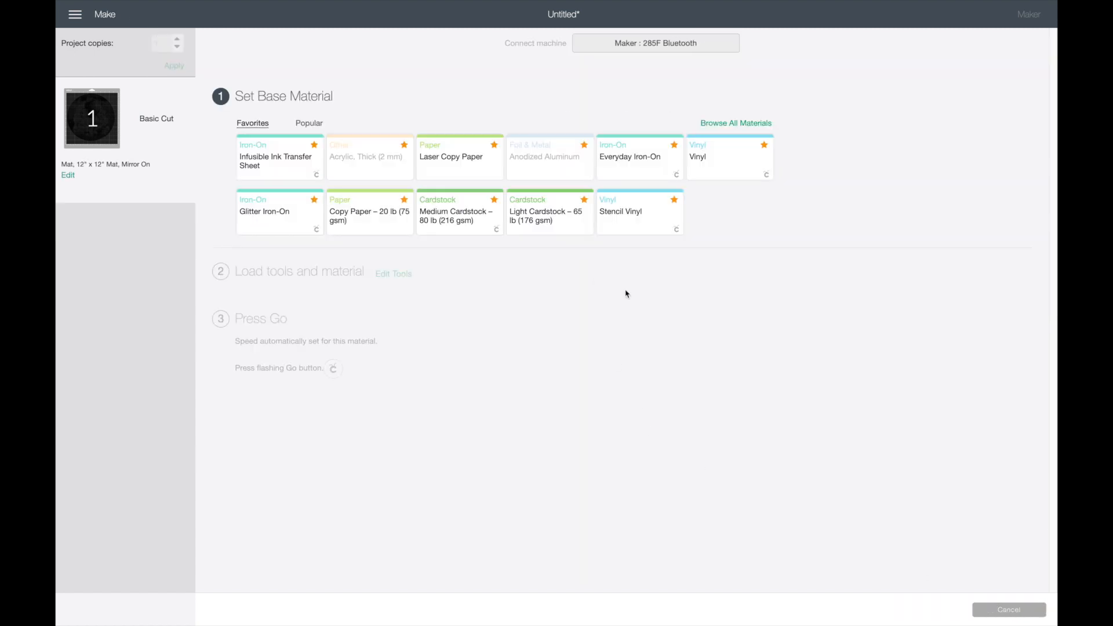
left_click(642, 171)
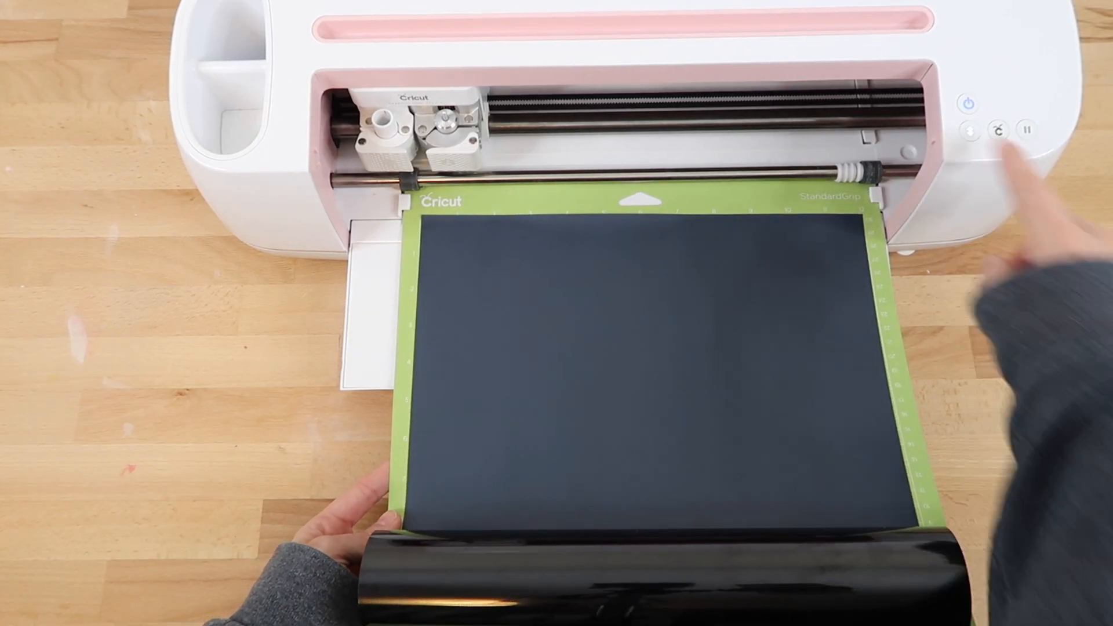